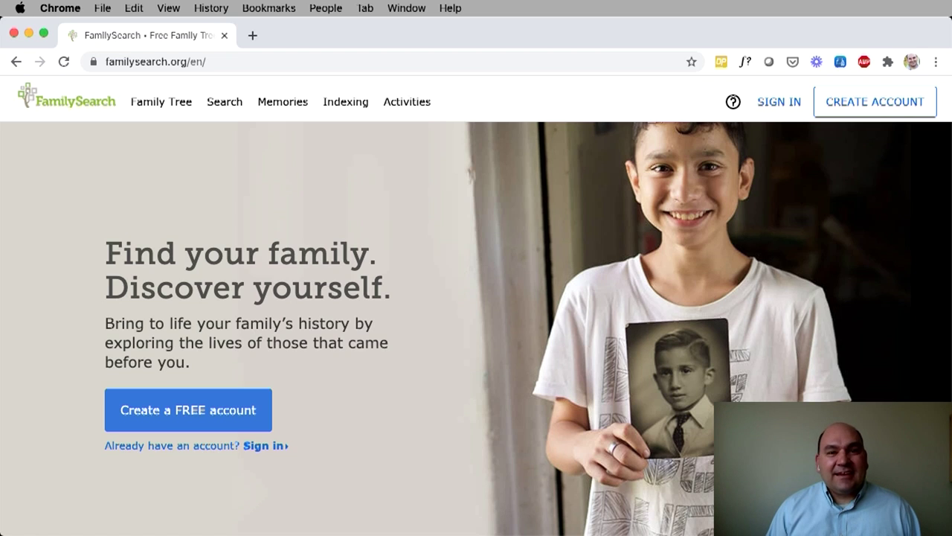
# - Go to the FamilySearch sign-in page from the public home page header
pyautogui.click(781, 102)
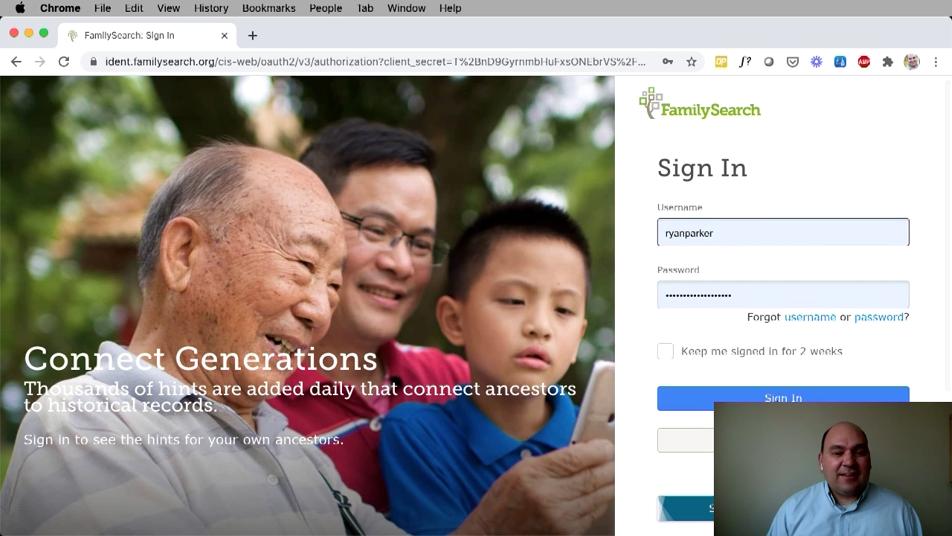
# - Submit the autofilled username and password to sign in to FamilySearch
pyautogui.press('Return')
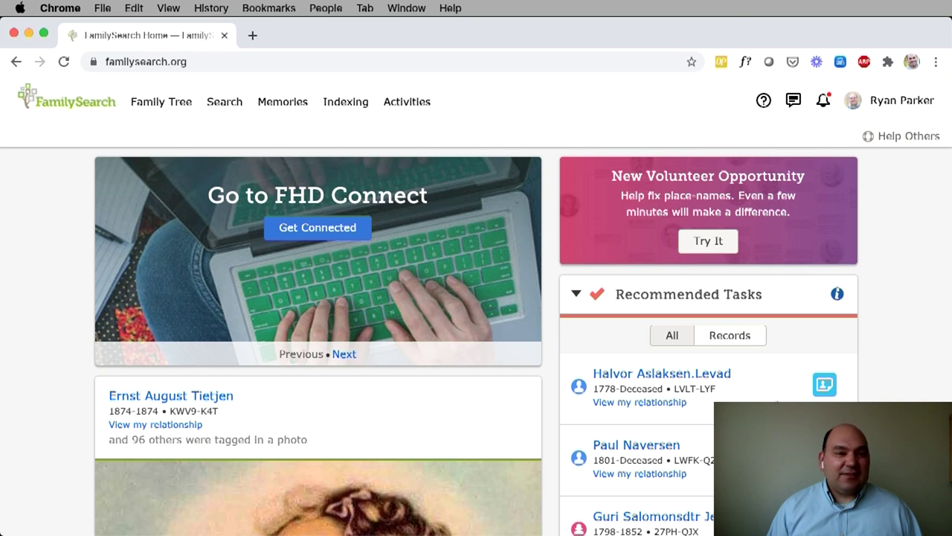
# - Find the relative's tagged-photo memory card in the home feed and show its options menu
pyautogui.scroll(-5, 461, 380)
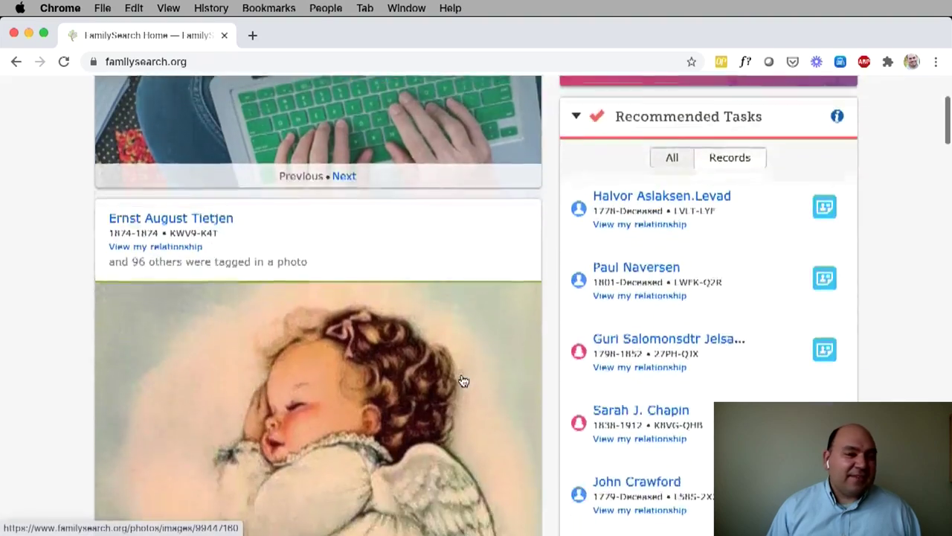
pyautogui.scroll(-10, 461, 380)
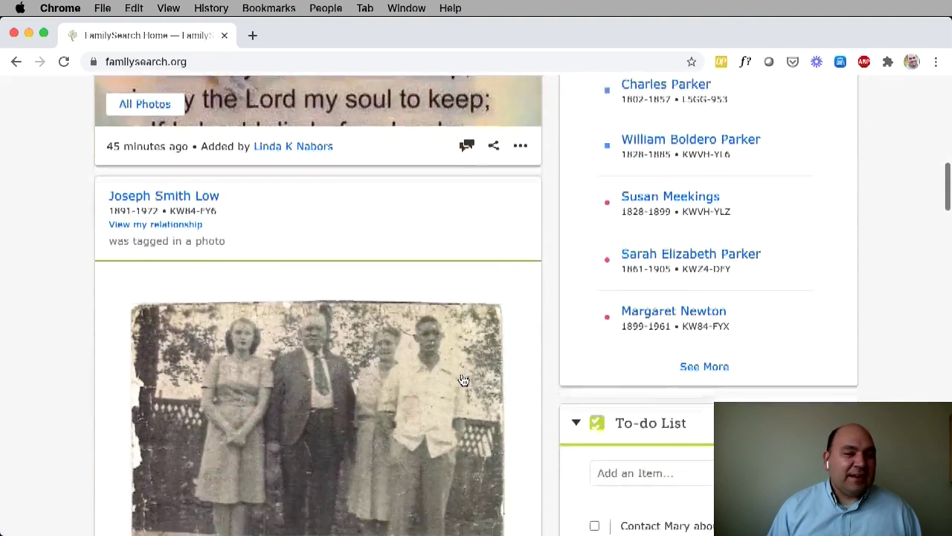
pyautogui.scroll(-9, 198, 308)
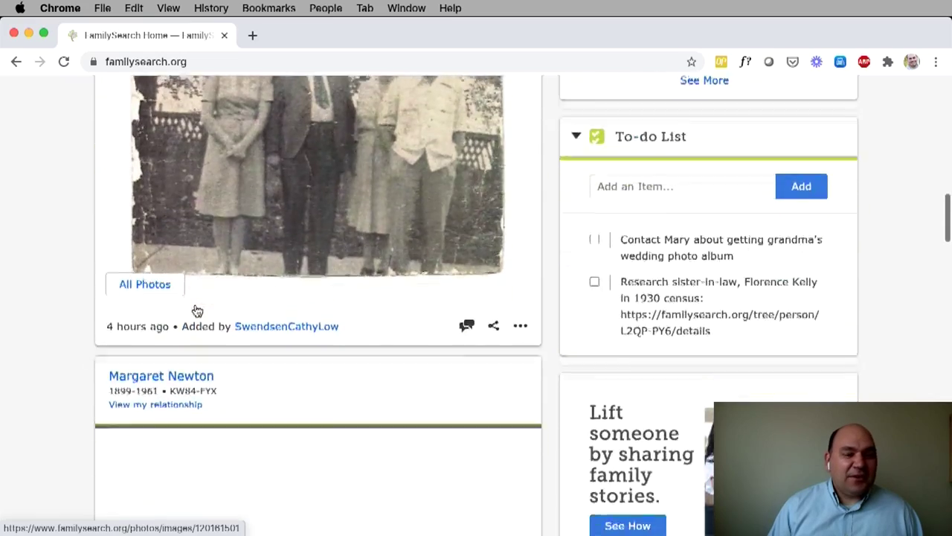
pyautogui.scroll(-11, 199, 308)
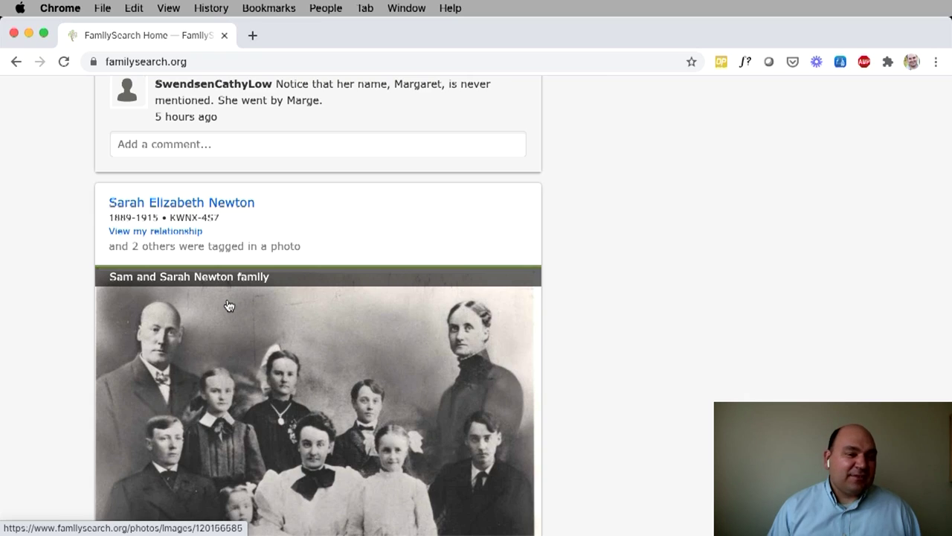
pyautogui.scroll(10, 229, 306)
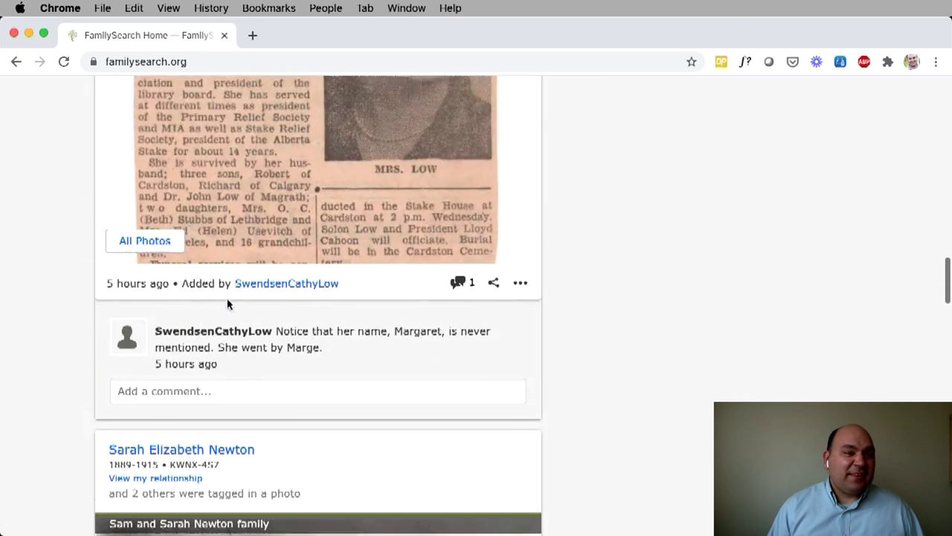
pyautogui.scroll(5, 227, 300)
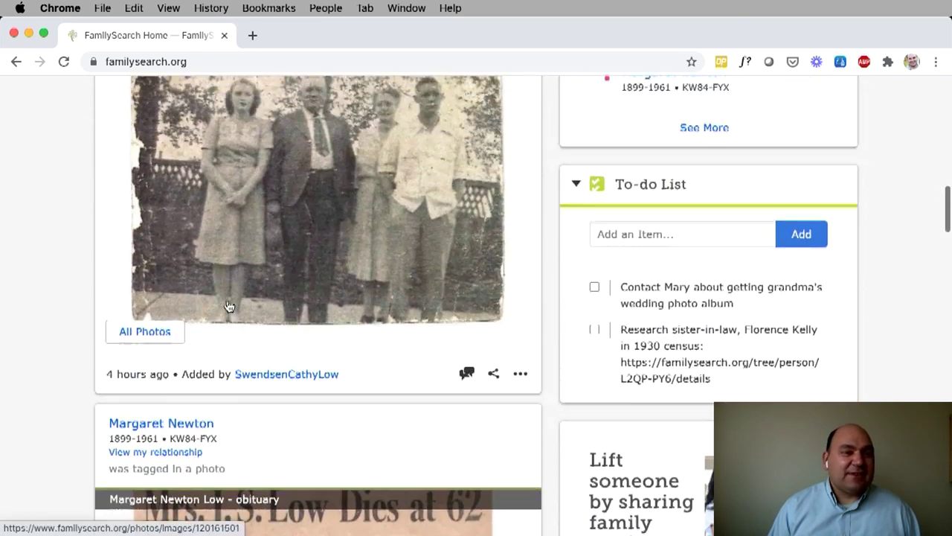
pyautogui.scroll(2, 229, 306)
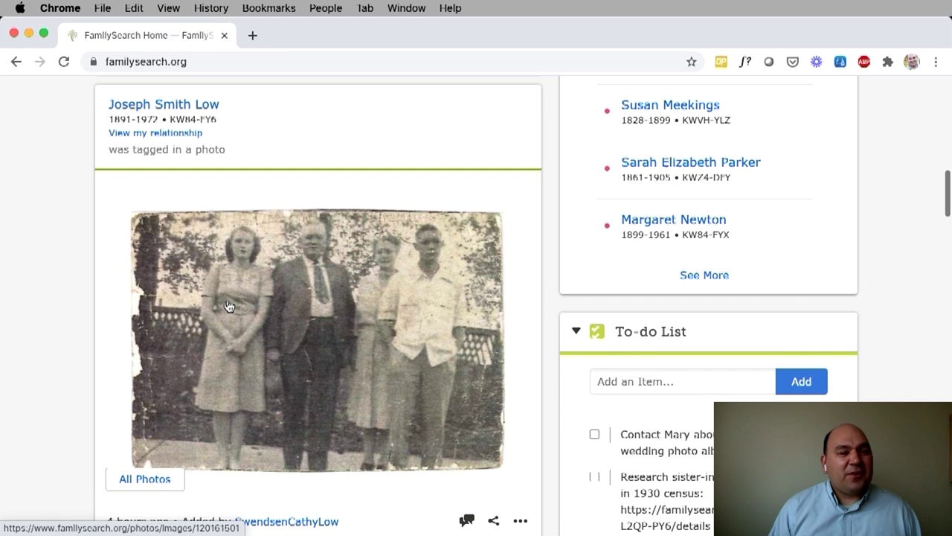
pyautogui.scroll(-1, 531, 448)
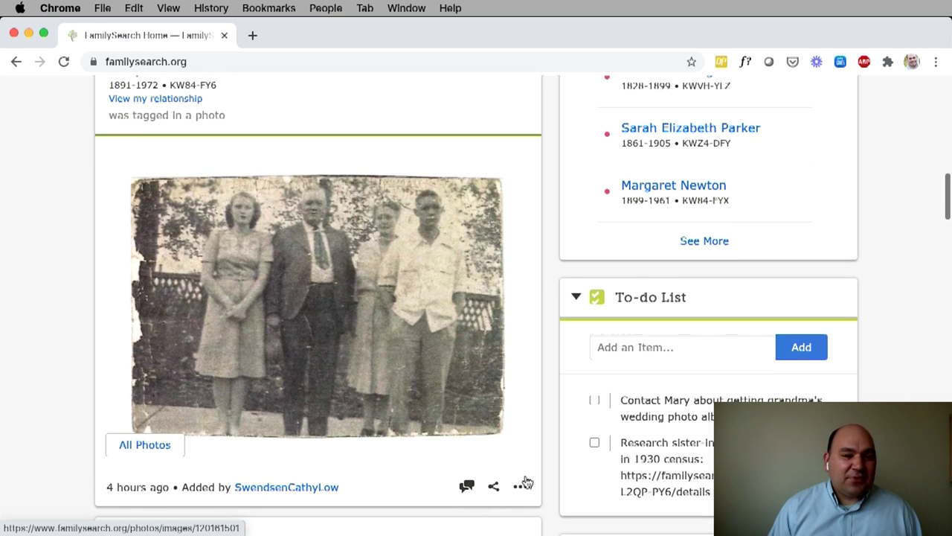
pyautogui.click(521, 491)
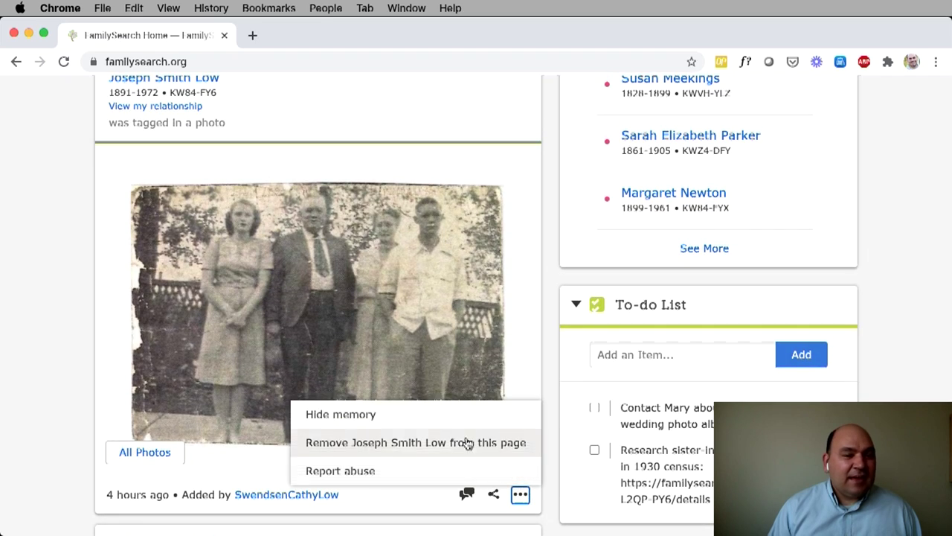
# - Hide the relative's photo memory from the feed, then undo the hide
pyautogui.click(431, 414)
pyautogui.scroll(1, 432, 415)
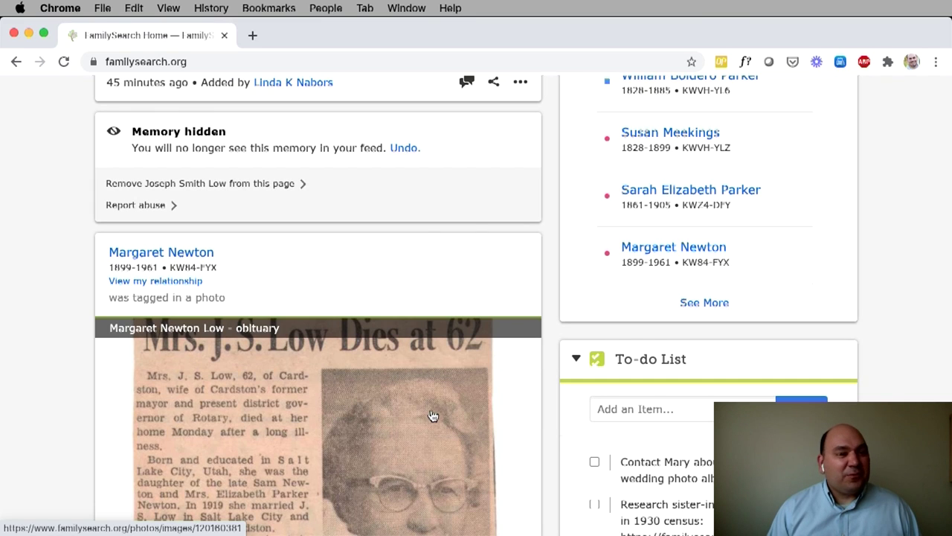
pyautogui.click(404, 149)
pyautogui.scroll(-3, 439, 210)
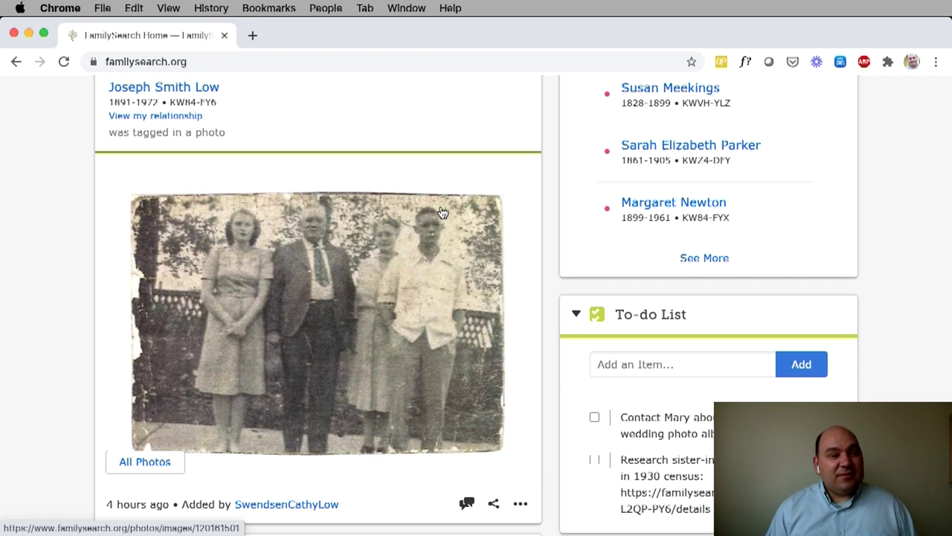
pyautogui.scroll(2, 262, 177)
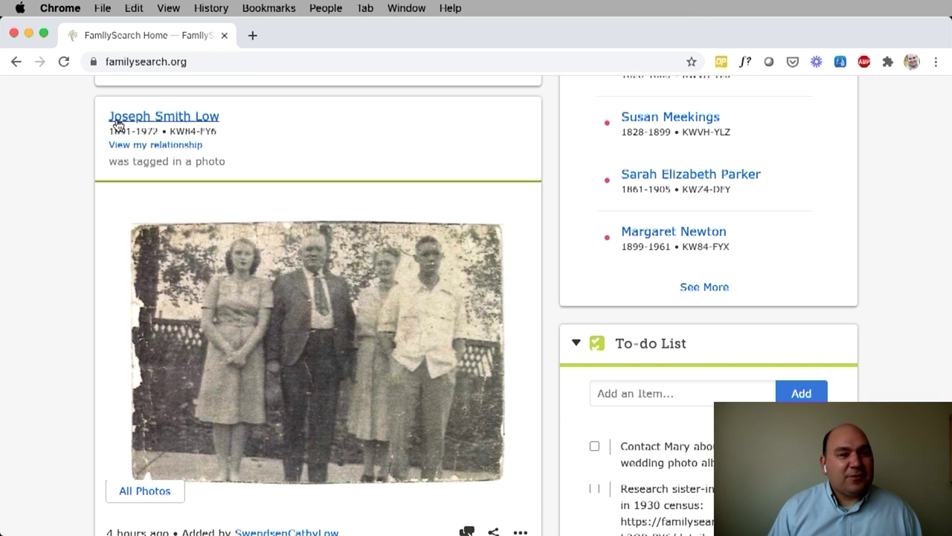
# - Remove the relative from the home feed, confirm it, then undo the removal
pyautogui.scroll(-4, 339, 179)
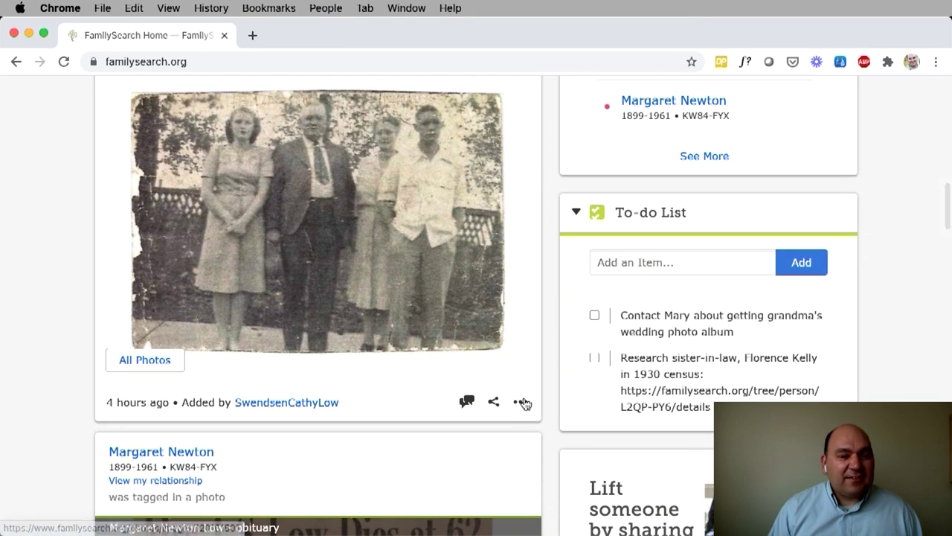
pyautogui.click(523, 402)
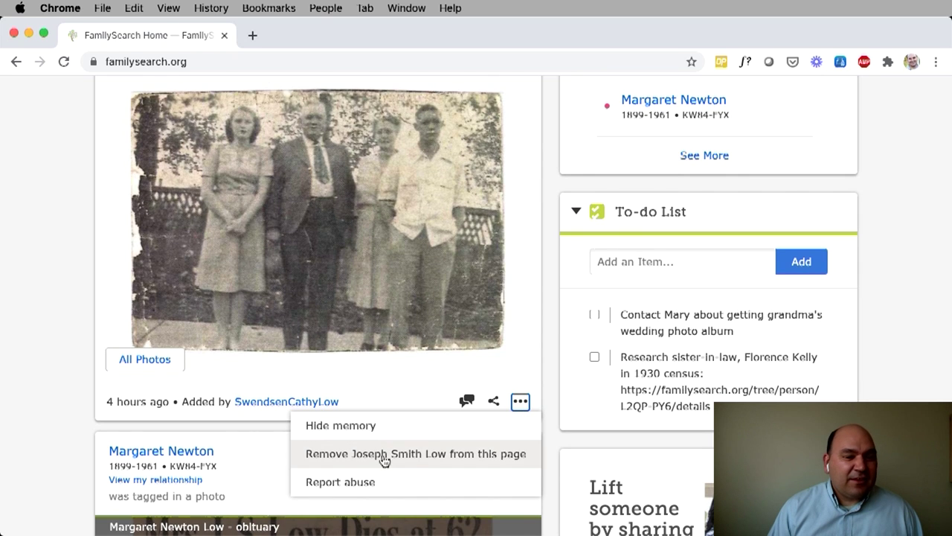
pyautogui.click(443, 465)
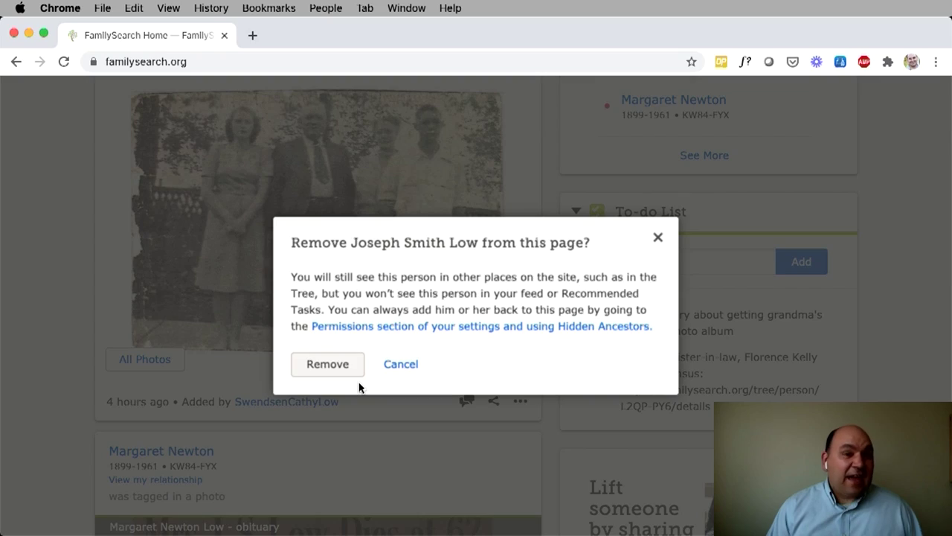
pyautogui.click(336, 374)
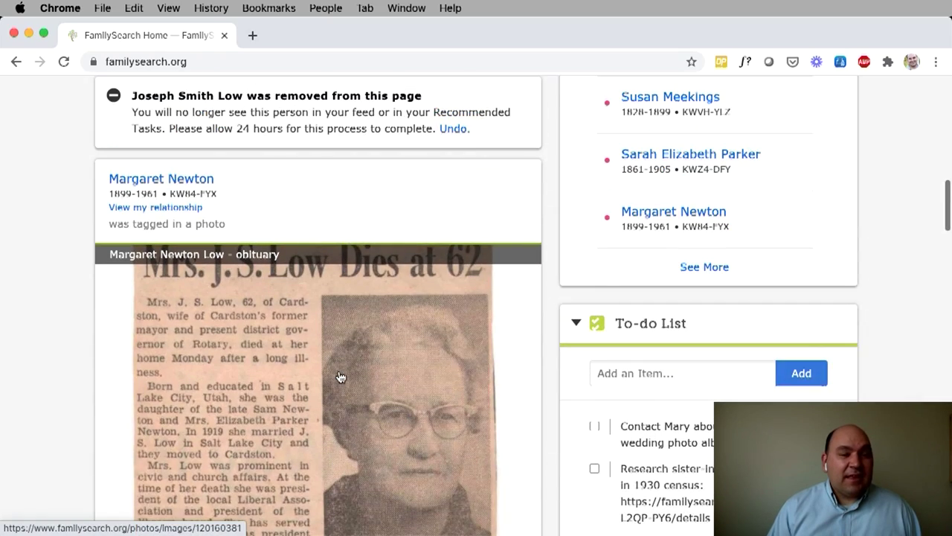
pyautogui.scroll(1, 342, 376)
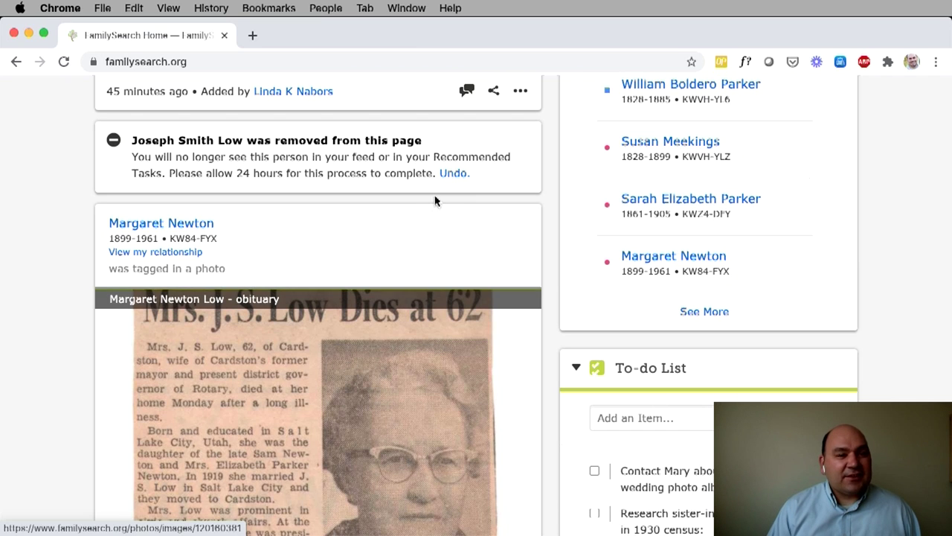
pyautogui.click(454, 173)
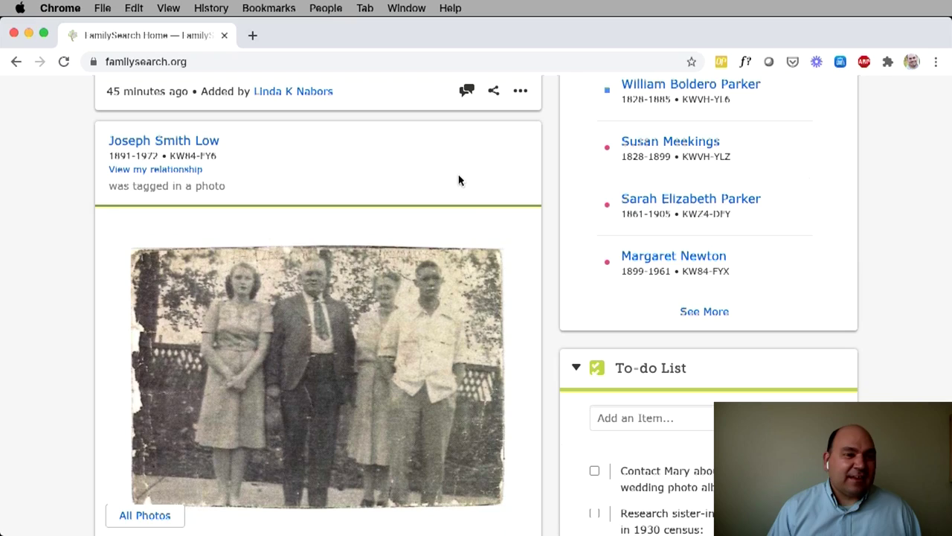
pyautogui.scroll(15, 476, 201)
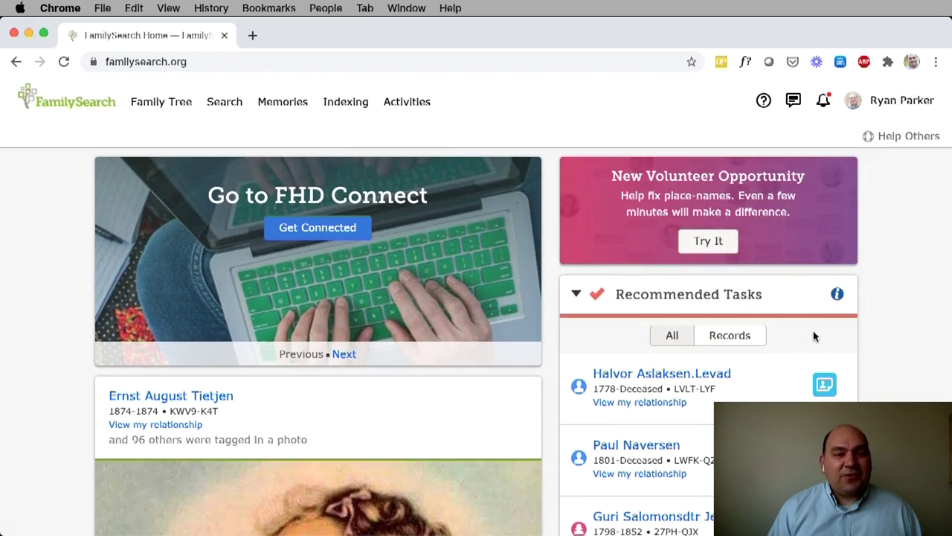
pyautogui.scroll(-2, 876, 345)
pyautogui.scroll(-1, 876, 345)
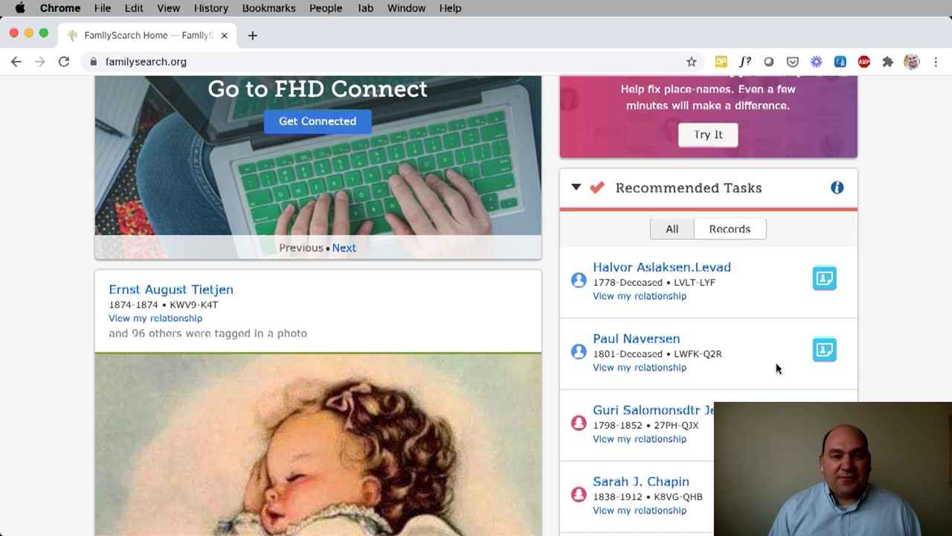
pyautogui.scroll(-1, 773, 375)
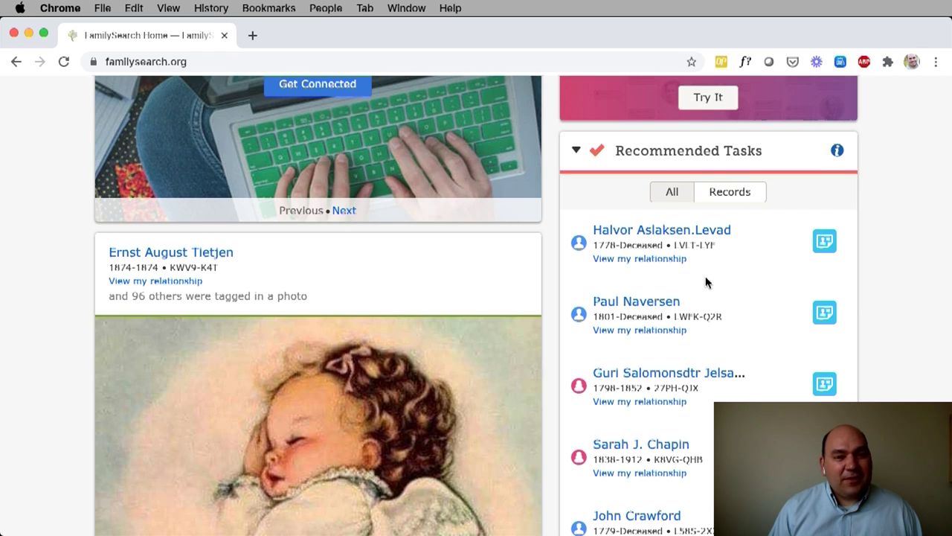
pyautogui.click(657, 266)
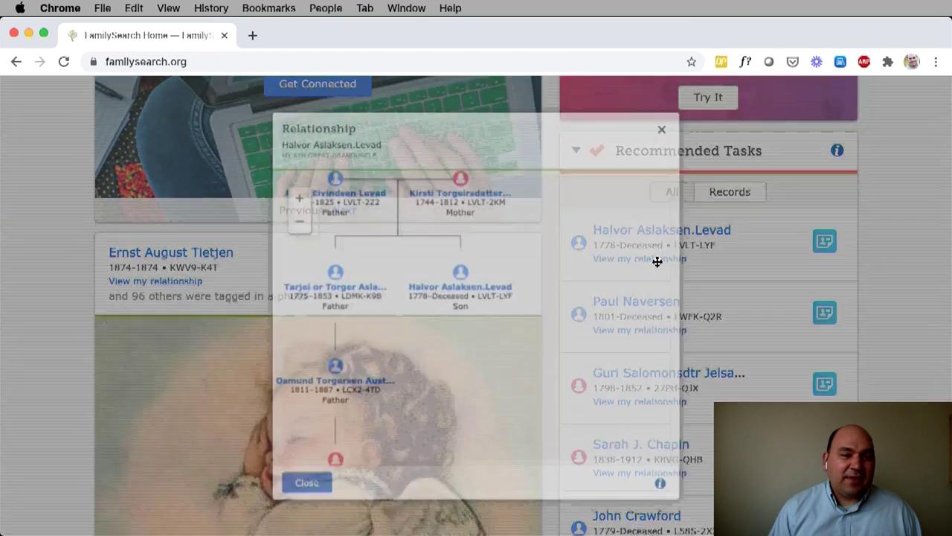
pyautogui.scroll(-2, 589, 269)
pyautogui.scroll(-5, 589, 269)
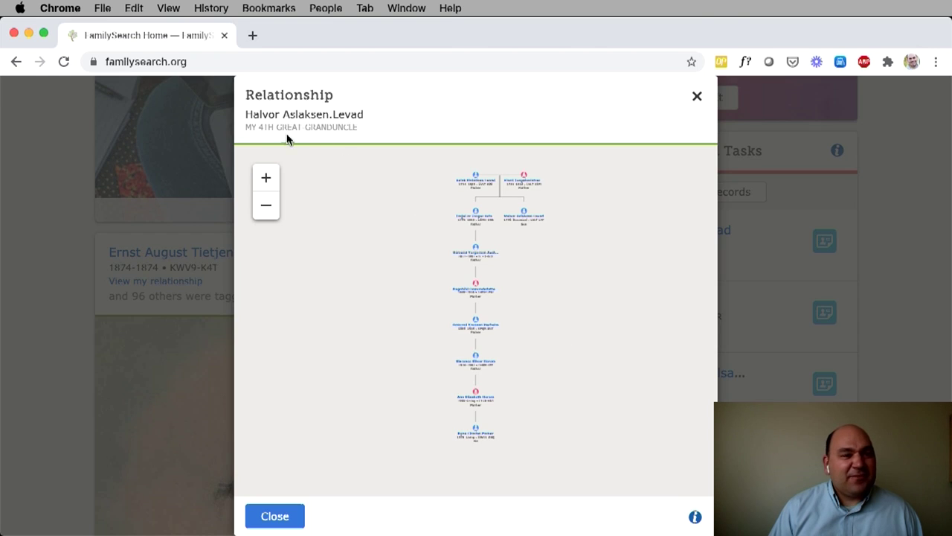
pyautogui.click(289, 518)
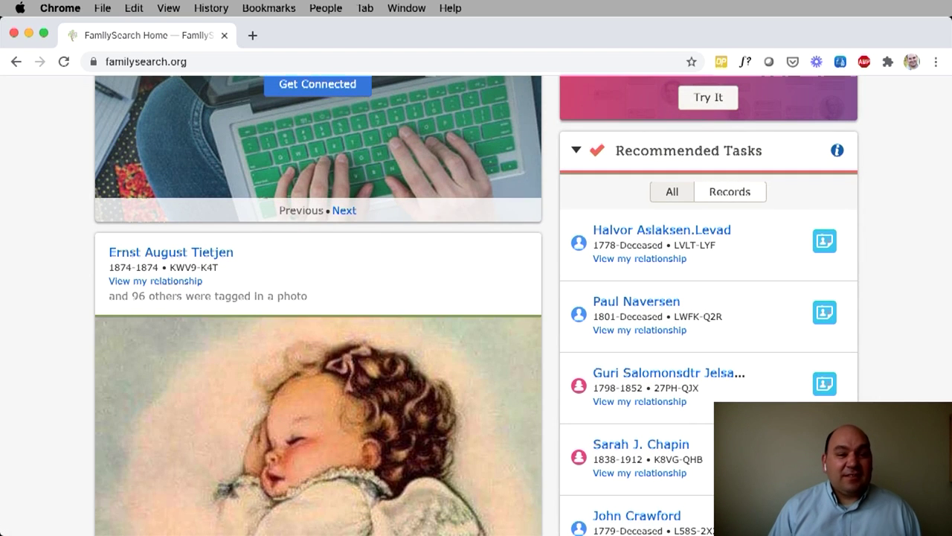
# - Expand the relative's Norway Baptisms record hint, ignore it, undo, and collapse the hints
pyautogui.click(829, 251)
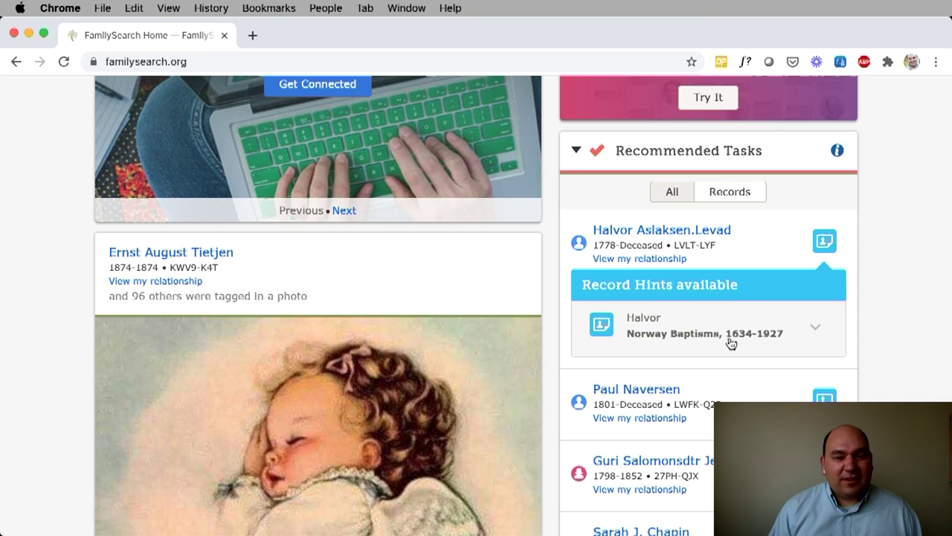
pyautogui.click(812, 332)
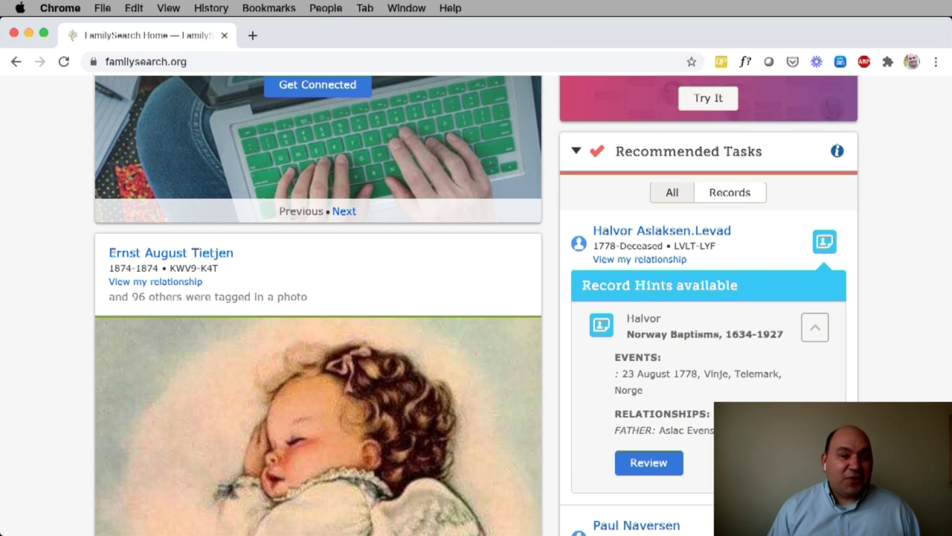
pyautogui.scroll(1, 476, 305)
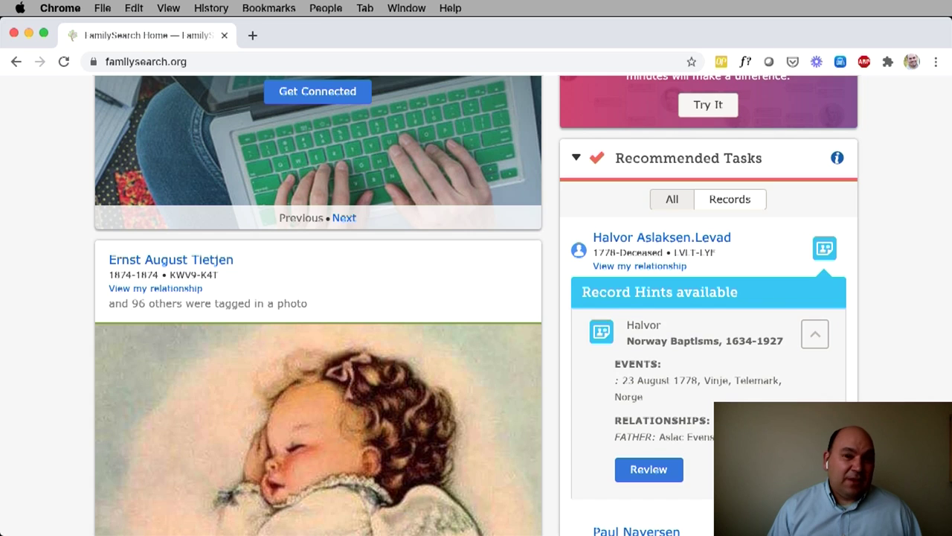
pyautogui.click(707, 470)
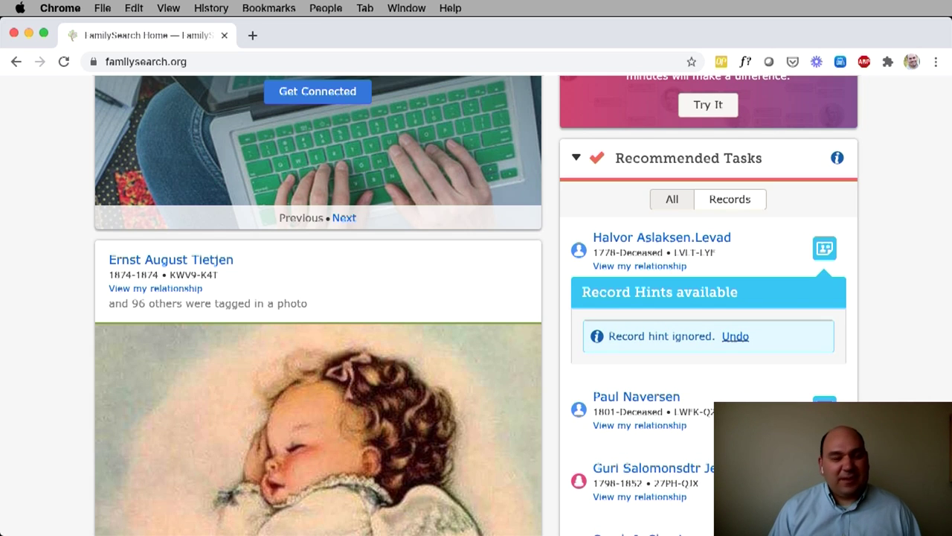
pyautogui.click(736, 338)
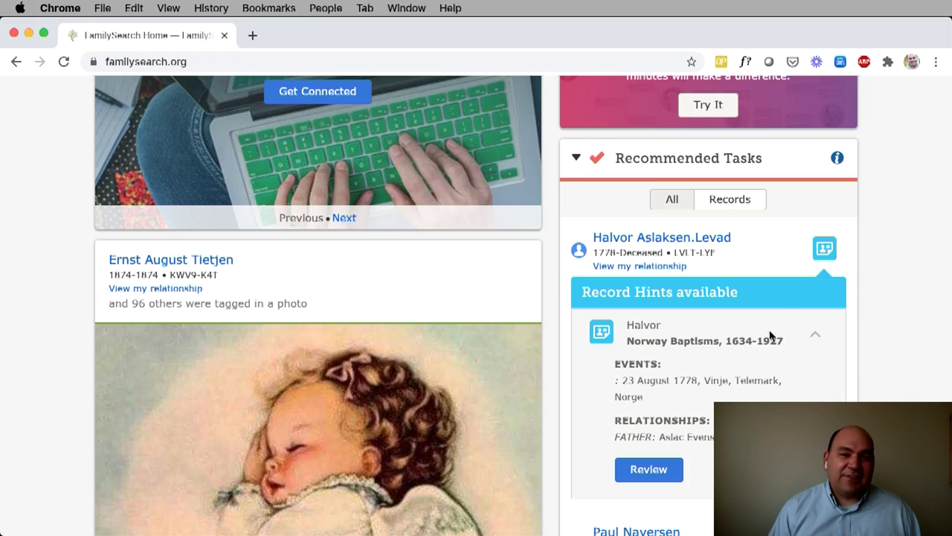
pyautogui.click(823, 255)
pyautogui.scroll(-5, 792, 294)
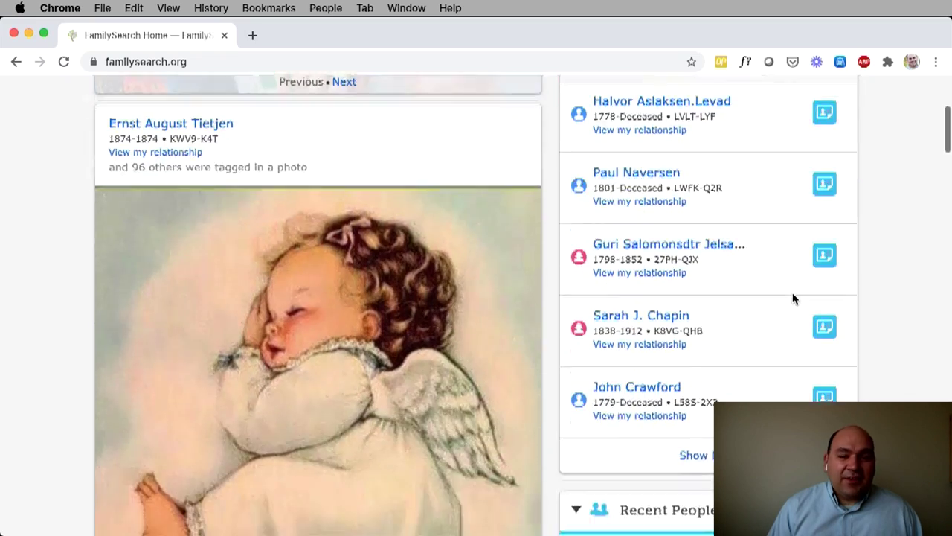
pyautogui.scroll(-5, 791, 300)
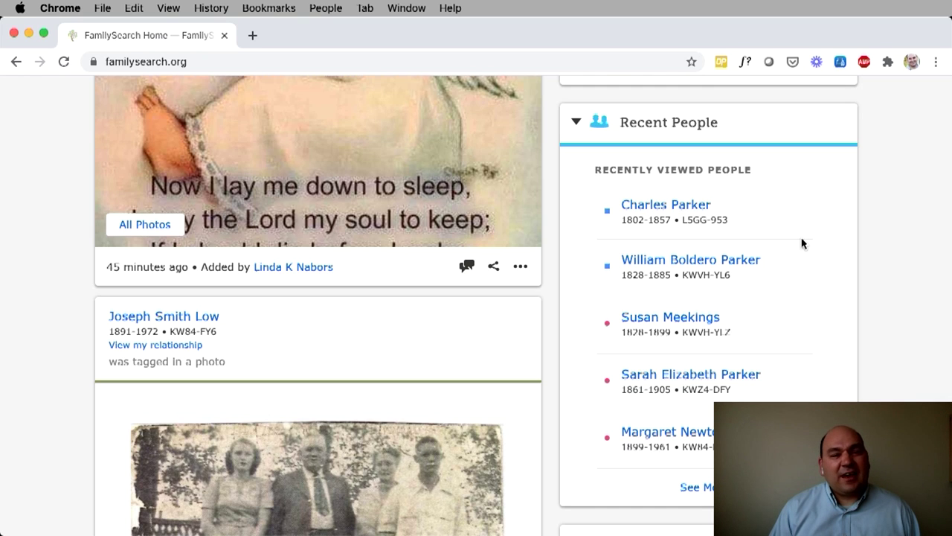
pyautogui.scroll(-5, 802, 243)
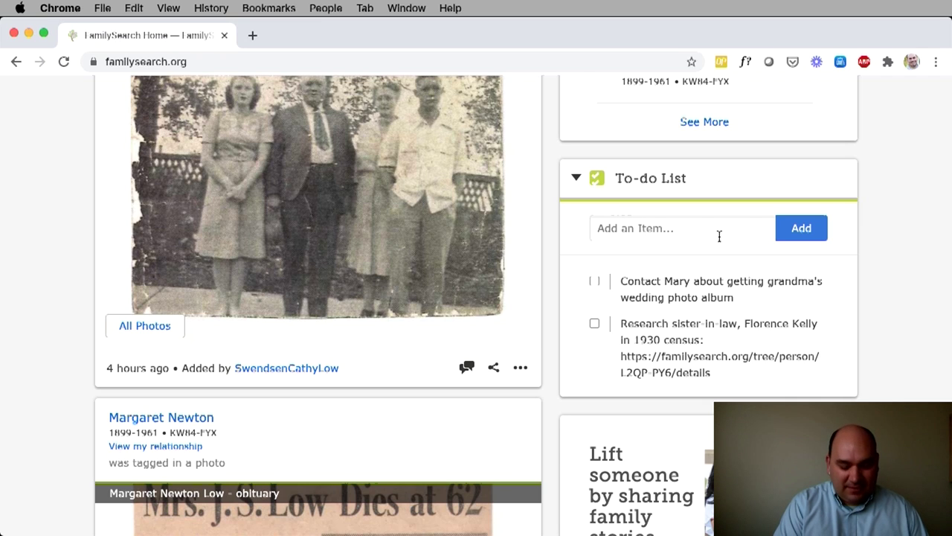
# - Add a 'Research' to-do item for a relative, check and uncheck it, then delete it
pyautogui.write('Research Mabel Smith')
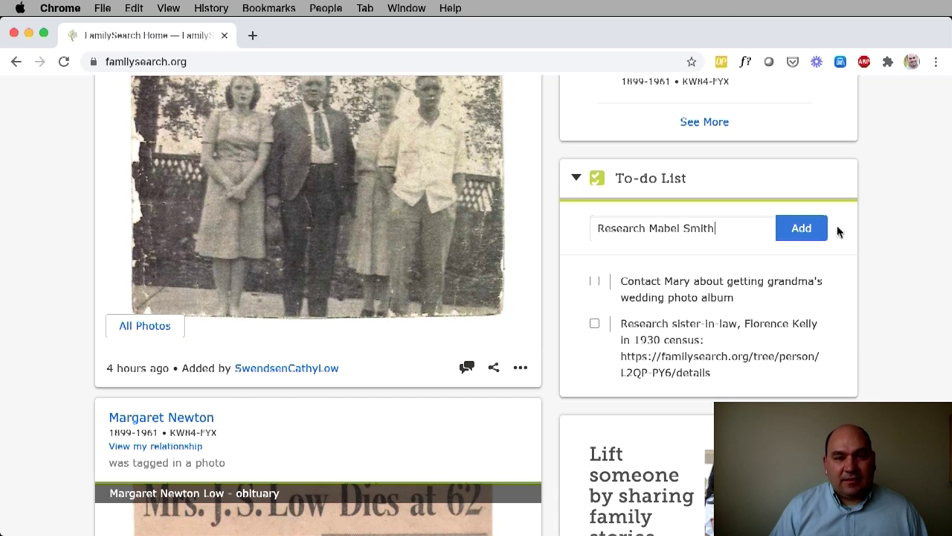
pyautogui.click(811, 229)
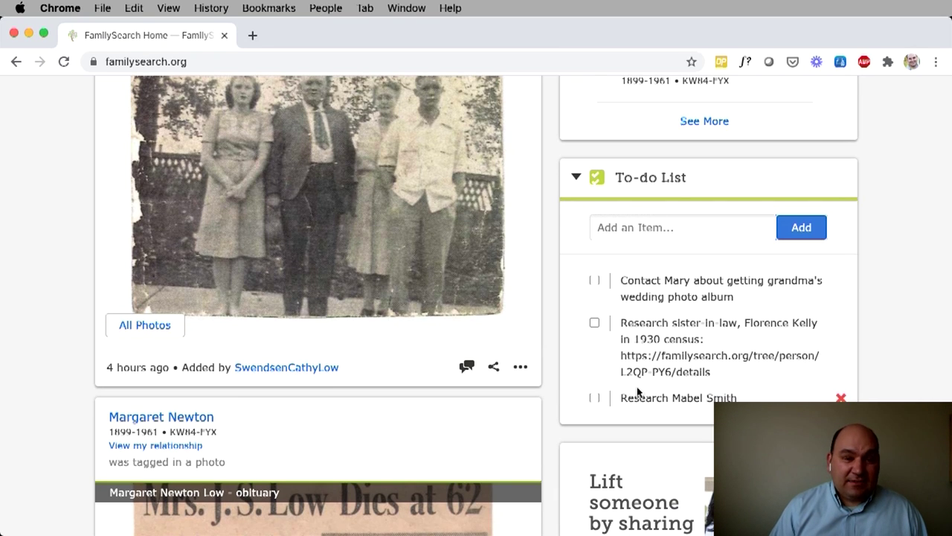
pyautogui.click(593, 400)
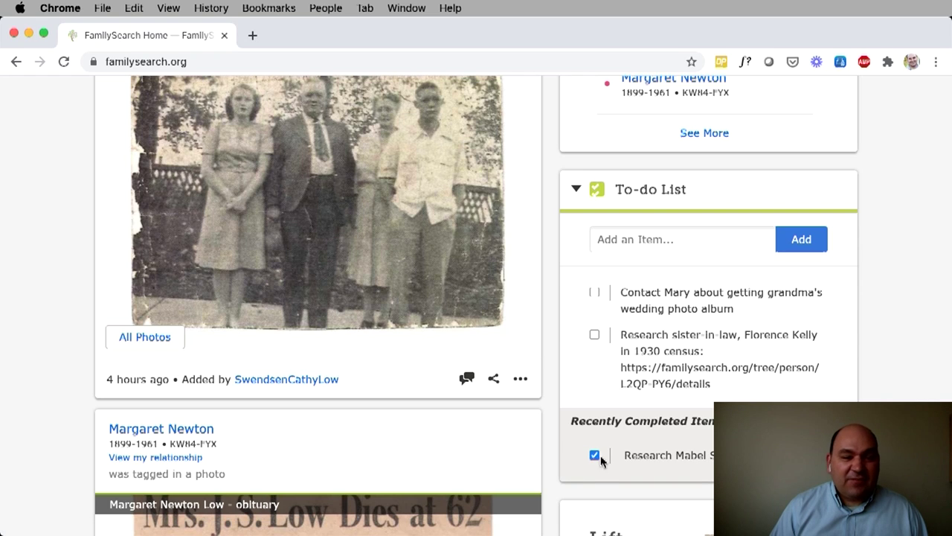
pyautogui.click(594, 456)
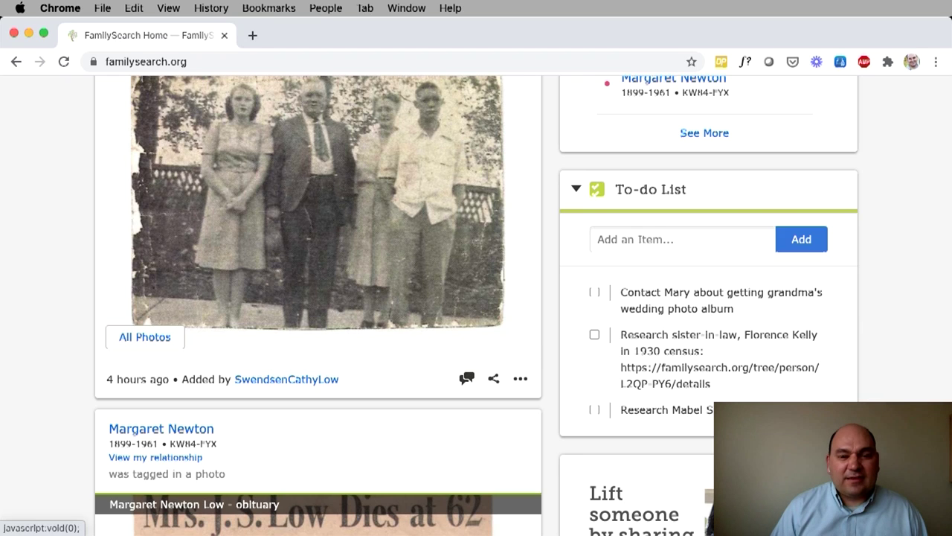
pyautogui.click(595, 409)
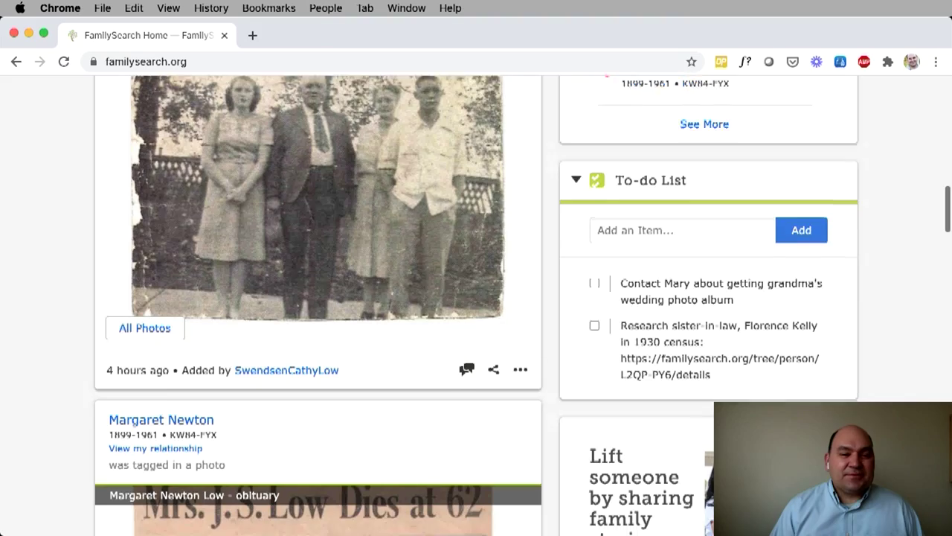
pyautogui.scroll(5, 476, 305)
pyautogui.scroll(4, 476, 305)
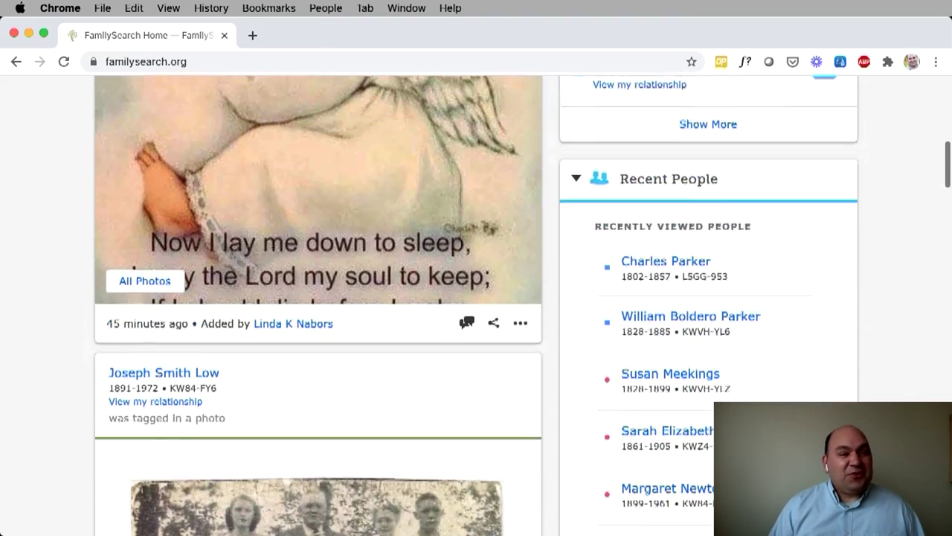
pyautogui.scroll(10, 476, 305)
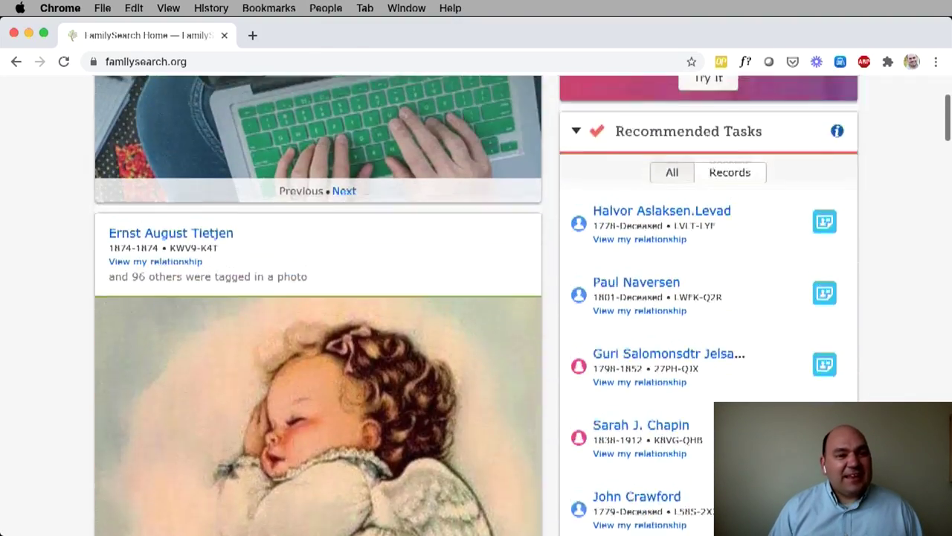